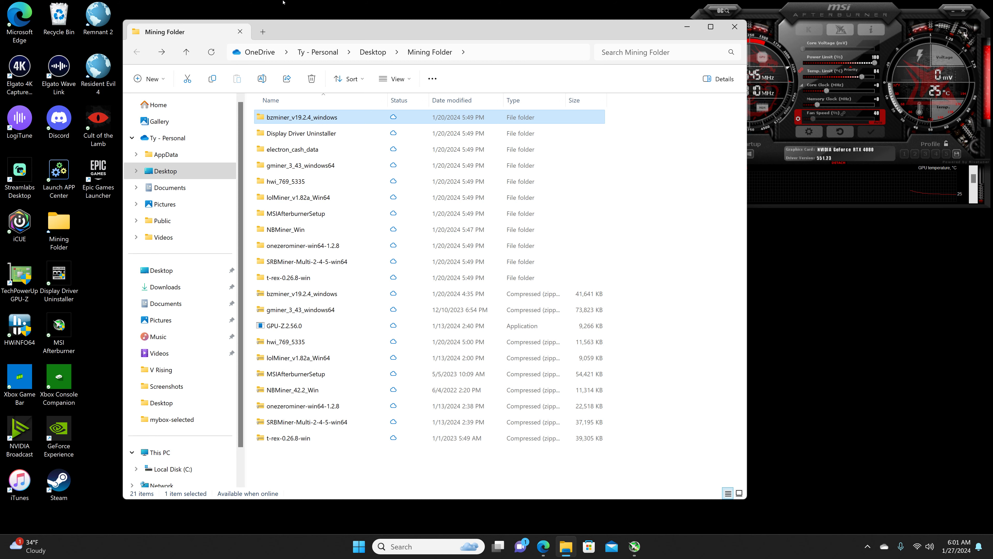
Step: Open the nested bzminer_v19.2.4_windows folders and select the radiant batch file
{"action": "double_click", "coordinate": [313, 118]}
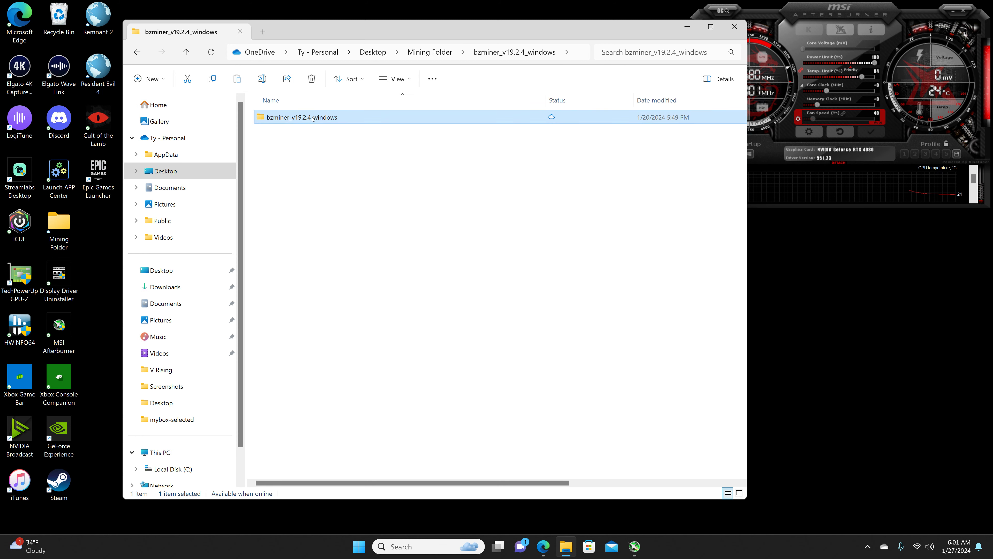
{"action": "double_click", "coordinate": [312, 118]}
{"action": "scroll", "coordinate": [326, 258], "scroll_direction": "down", "scroll_amount": 10}
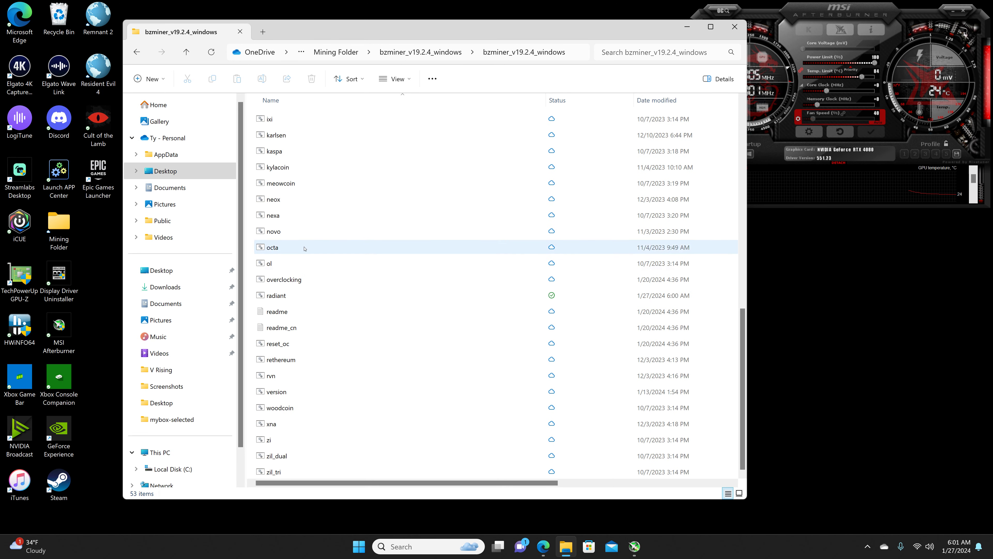
{"action": "left_click", "coordinate": [291, 296]}
Step: Switch to the browser and review Radiant's mining pools, block distribution and exchanges on MiningPoolStats, closing the browser when done
{"action": "left_click", "coordinate": [543, 546]}
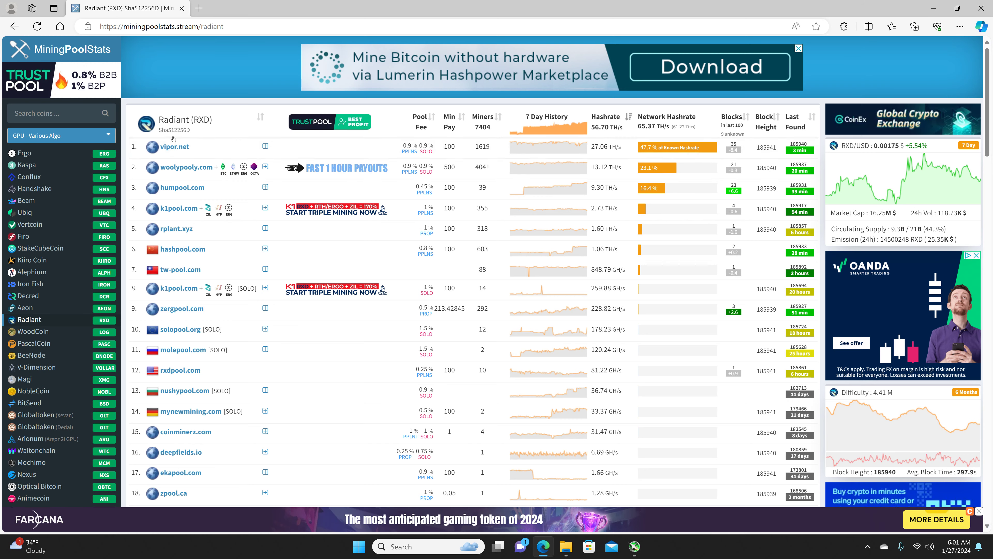
{"action": "scroll", "coordinate": [276, 226], "scroll_direction": "down", "scroll_amount": 15}
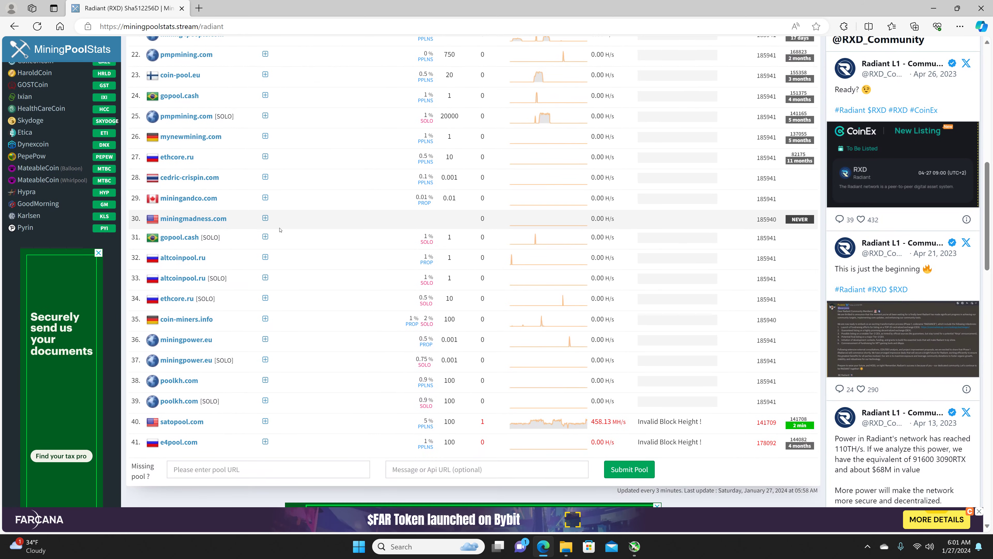
{"action": "scroll", "coordinate": [280, 230], "scroll_direction": "down", "scroll_amount": 7}
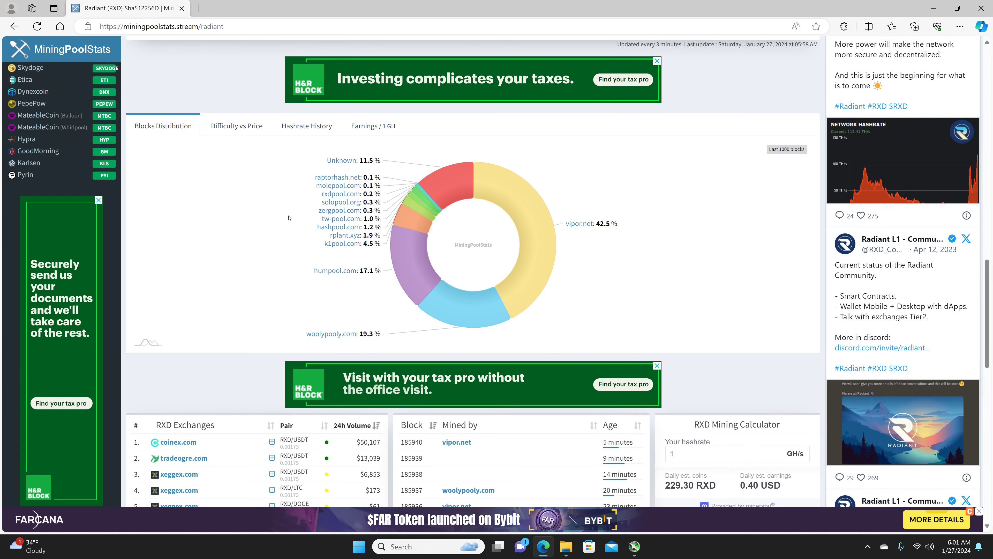
{"action": "scroll", "coordinate": [288, 218], "scroll_direction": "down", "scroll_amount": 3}
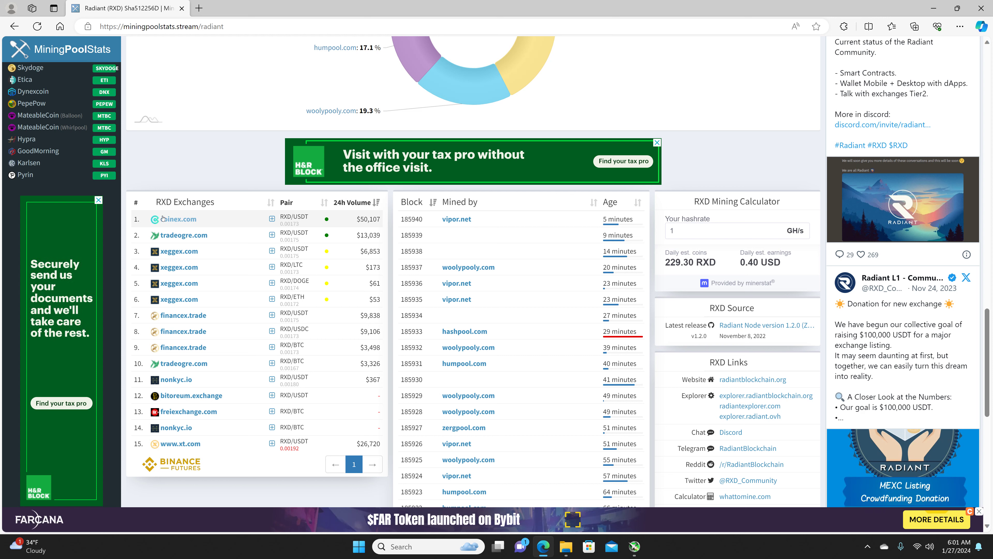
{"action": "left_click", "coordinate": [978, 4]}
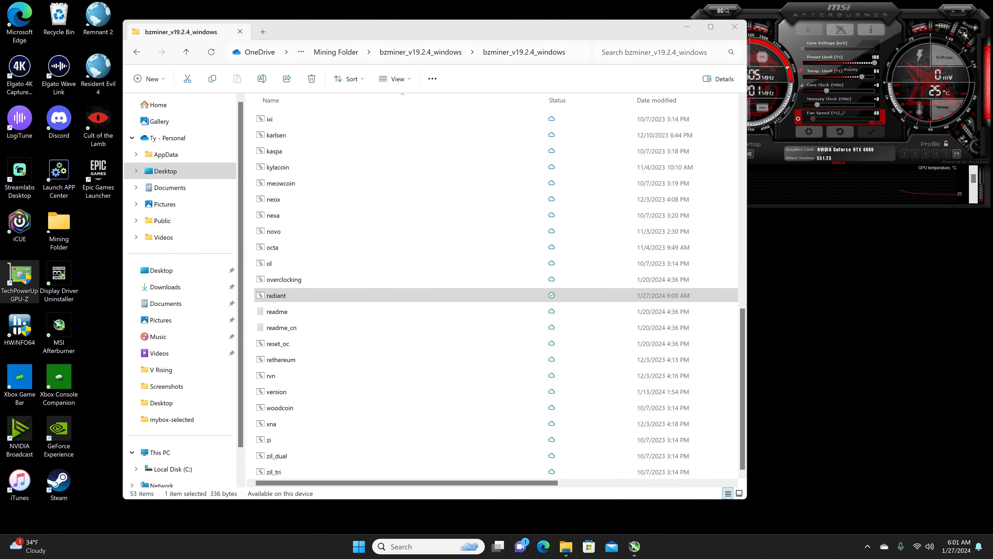
Step: Examine the RTX 4080's idle clocks, temperatures and power draw in the GPU-Z sensors, and close GPU-Z
{"action": "left_click", "coordinate": [261, 294]}
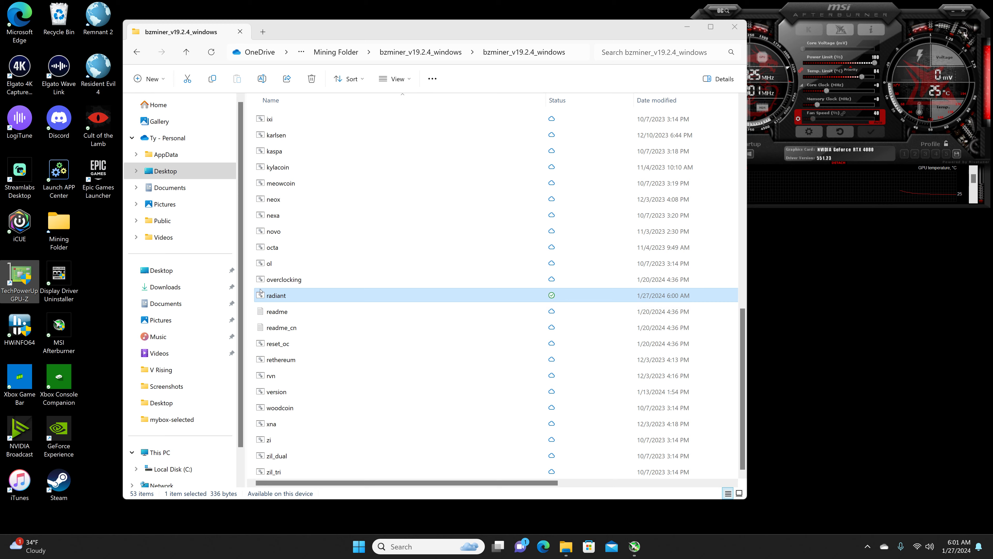
{"action": "left_click", "coordinate": [439, 358]}
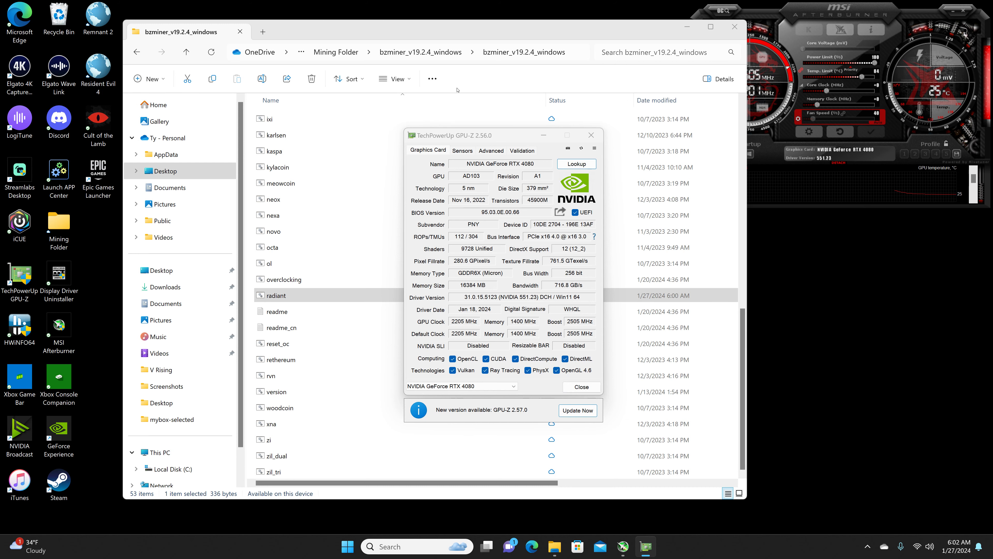
{"action": "left_click", "coordinate": [456, 152]}
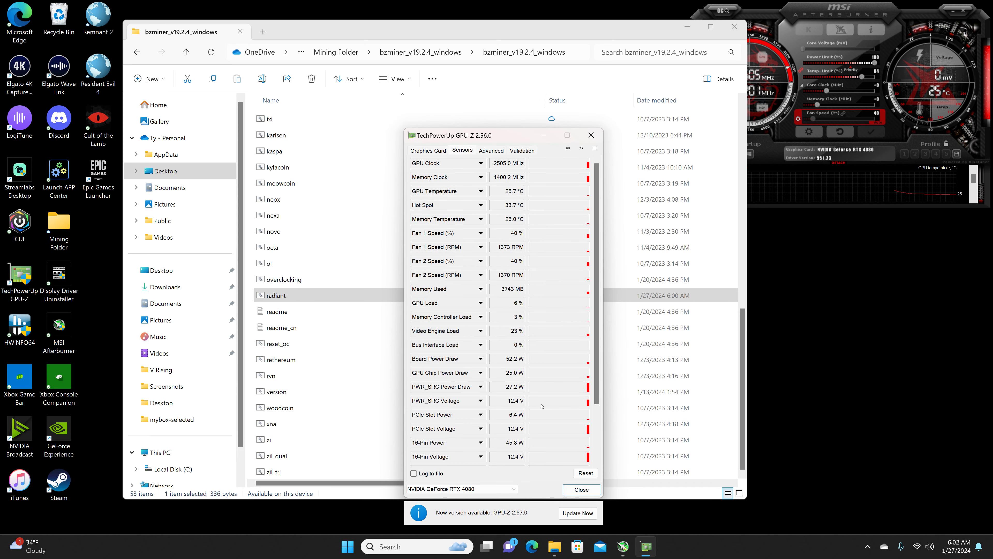
{"action": "scroll", "coordinate": [527, 404], "scroll_direction": "down", "scroll_amount": 1}
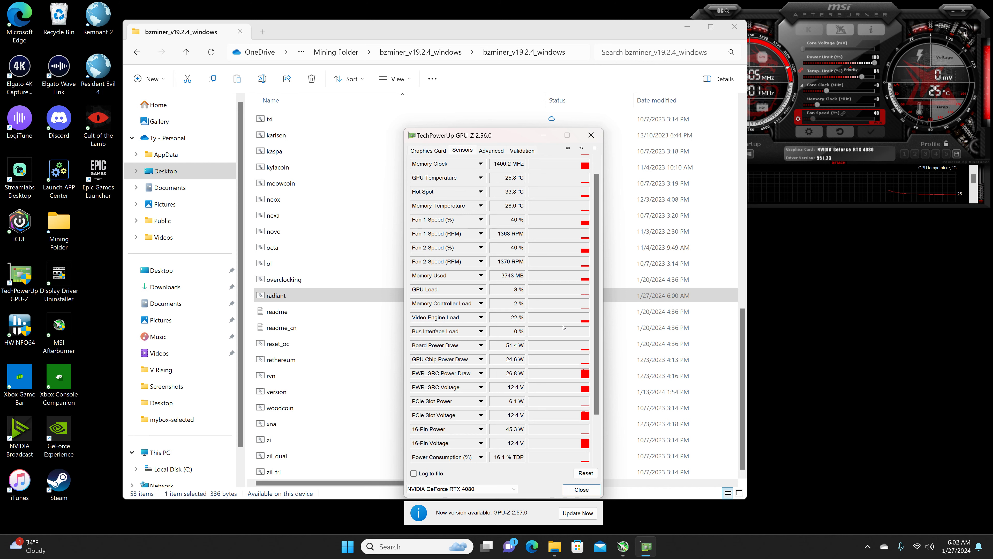
{"action": "left_click", "coordinate": [591, 135]}
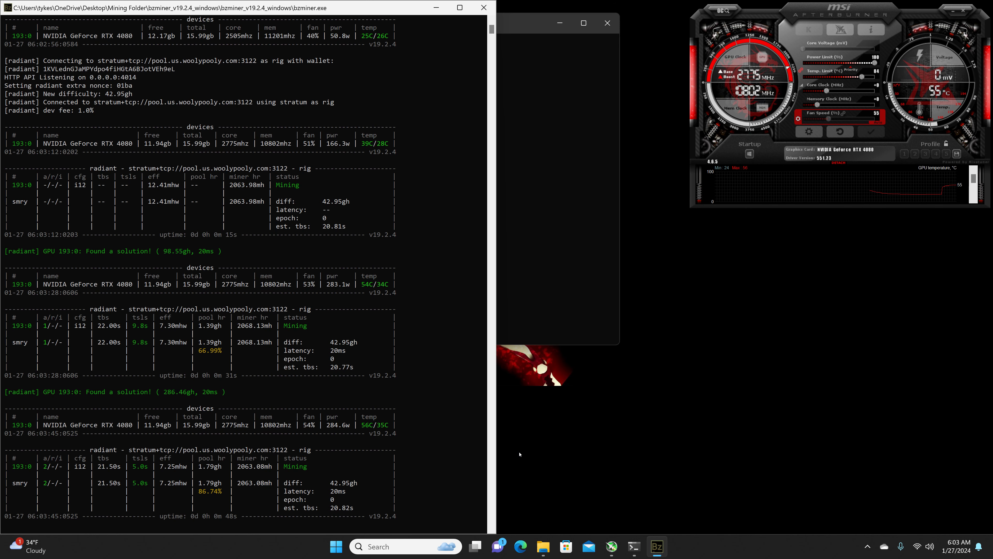
Step: Launch HWiNFO64 in sensors-only mode and dismiss the update notice
{"action": "left_click", "coordinate": [415, 540]}
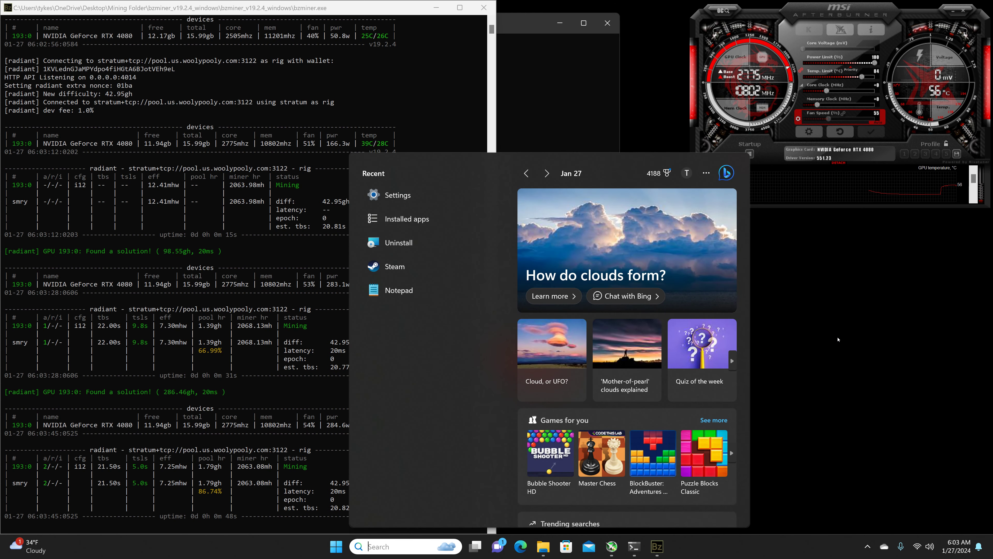
{"action": "type", "text": "hwin"}
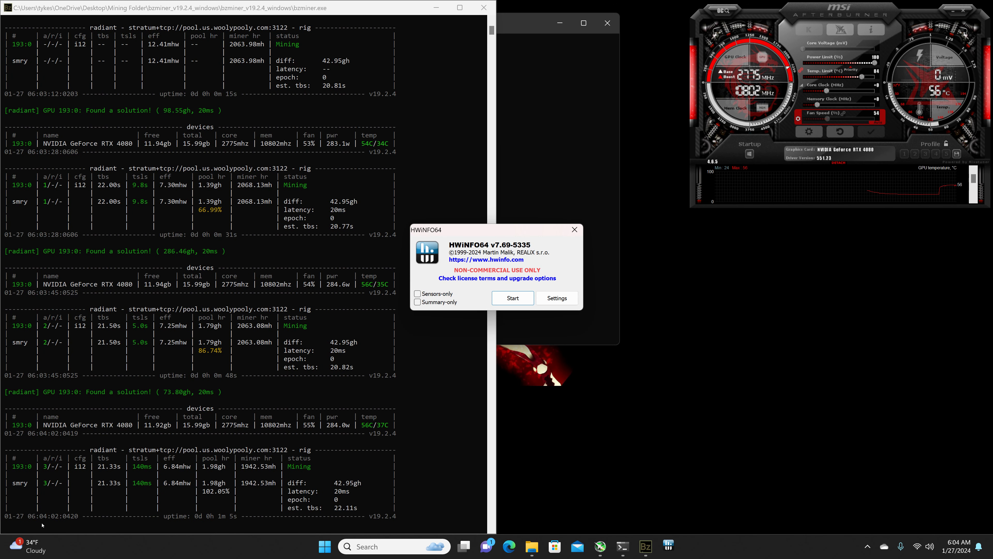
{"action": "left_click", "coordinate": [418, 294]}
{"action": "left_click", "coordinate": [513, 298]}
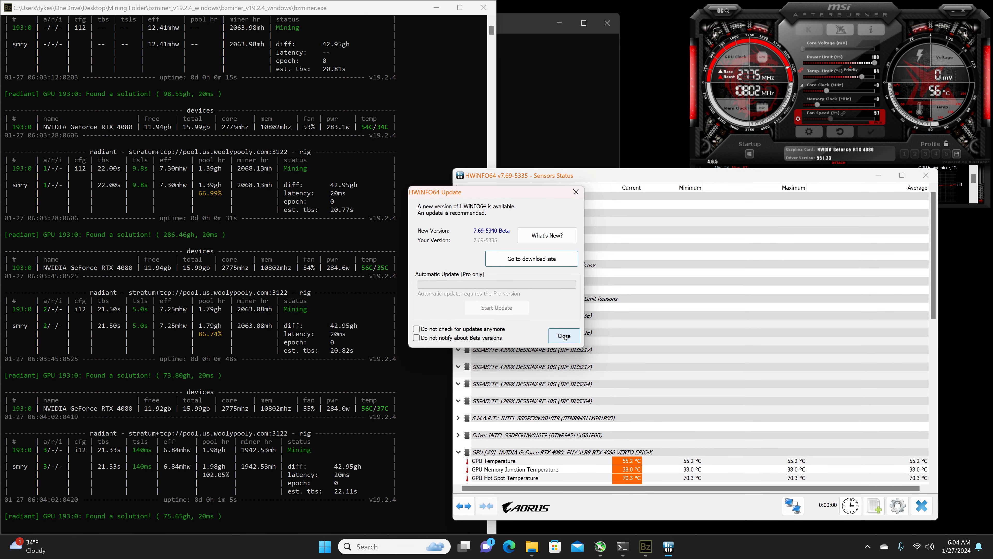
{"action": "left_click", "coordinate": [576, 191]}
Step: Examine the RTX 4080's temperatures, clocks and power readings under mining load, and close the HWiNFO64 sensor window
{"action": "scroll", "coordinate": [677, 395], "scroll_direction": "down", "scroll_amount": 10}
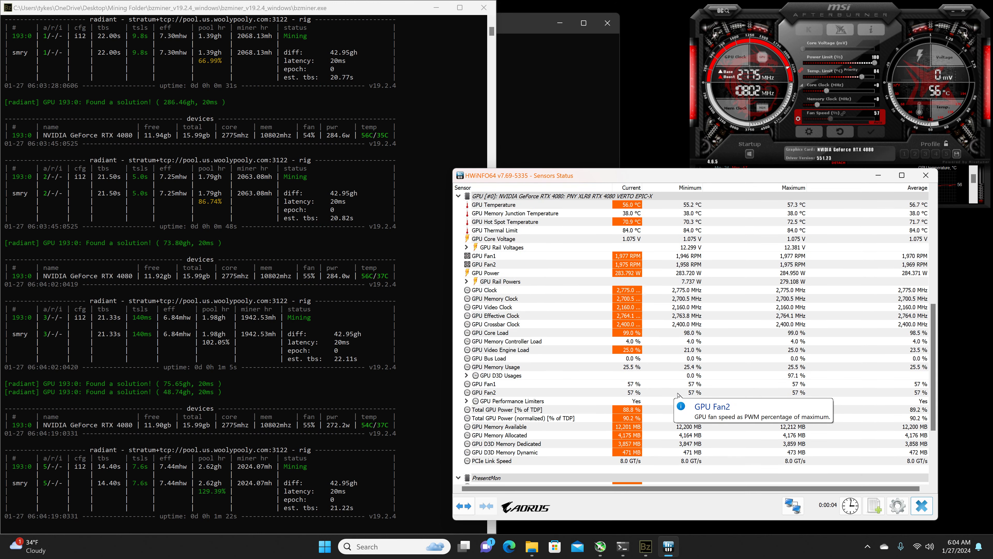
{"action": "scroll", "coordinate": [673, 407], "scroll_direction": "up", "scroll_amount": 3}
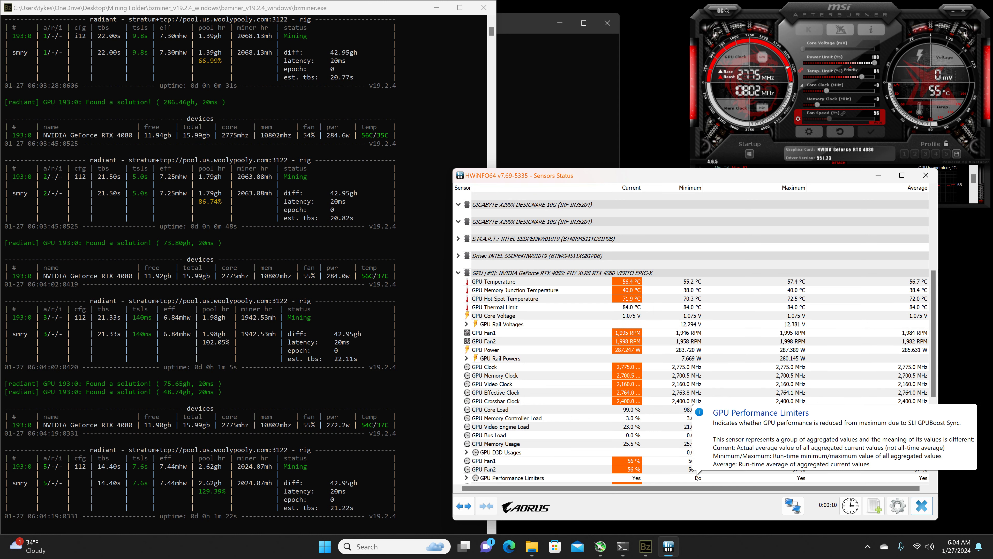
{"action": "mouse_move", "coordinate": [697, 477]}
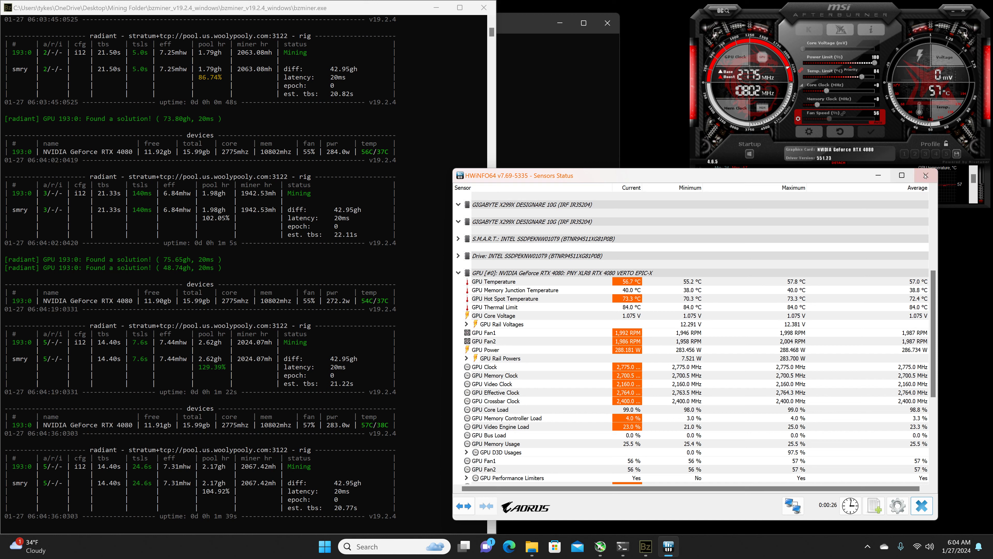
{"action": "left_click", "coordinate": [934, 174]}
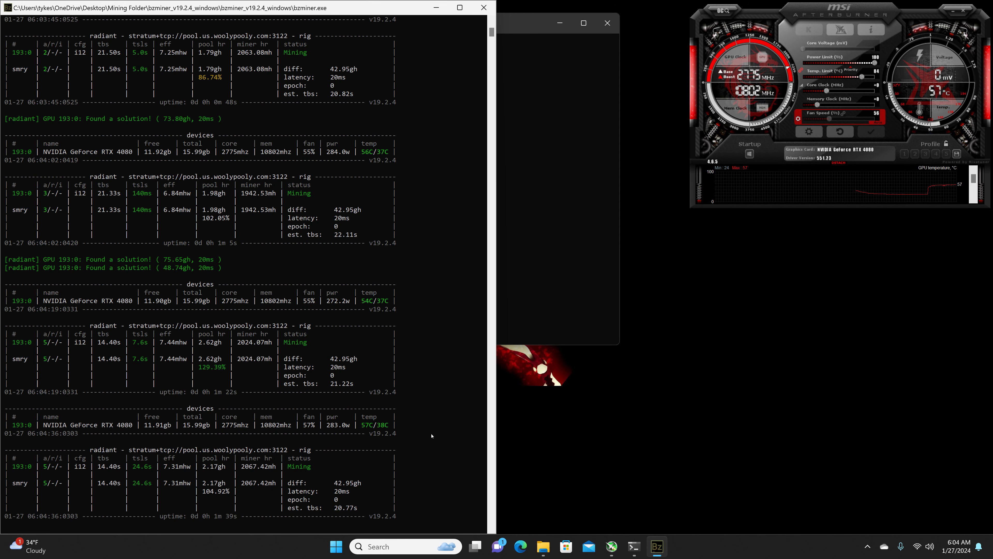
Step: Shut down the running BzMiner session and dismiss its remaining command window
{"action": "key", "text": "ctrl+c"}
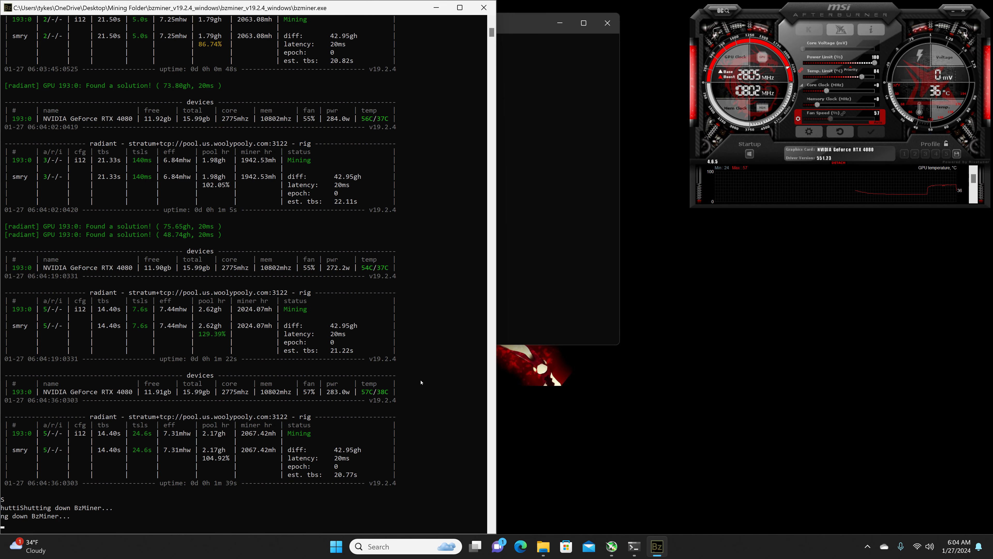
{"action": "key", "text": "ctrl+c"}
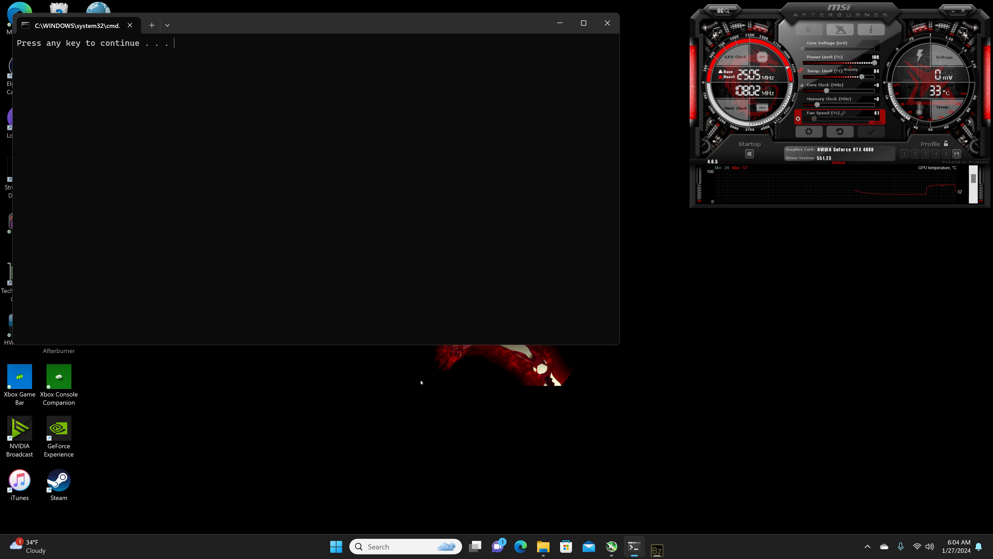
{"action": "key", "text": "Return"}
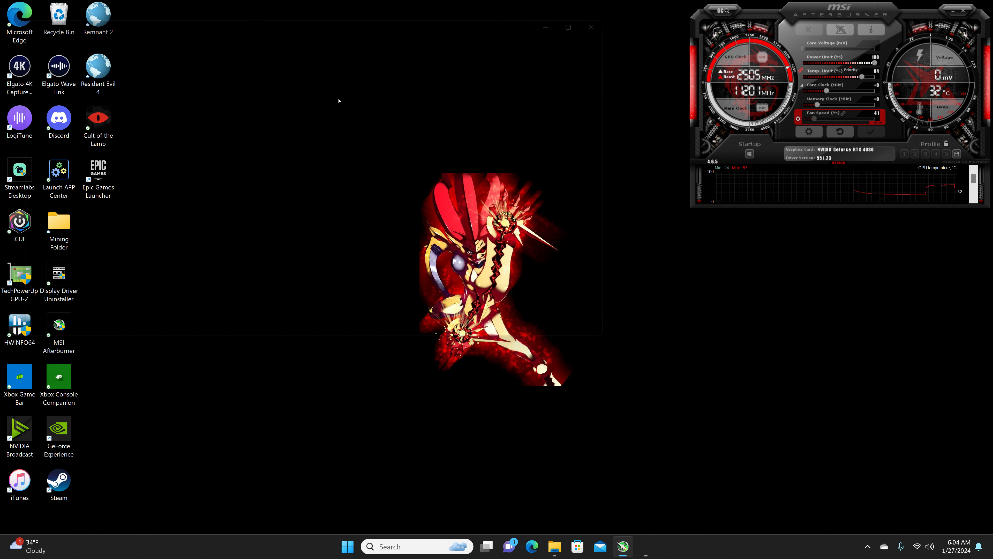
Step: Return to the bzminer folder and open the radiant batch file for editing in Notepad
{"action": "left_click", "coordinate": [565, 547]}
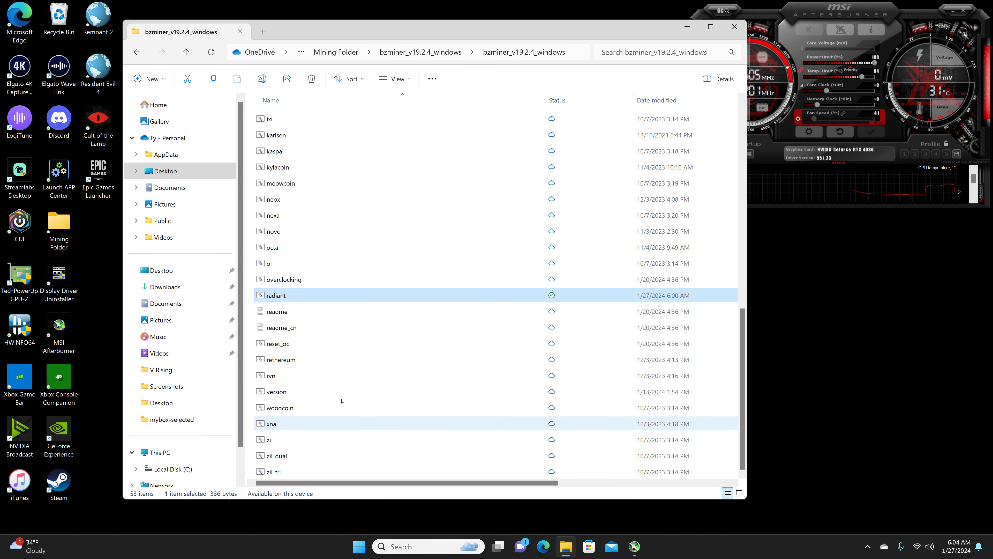
{"action": "right_click", "coordinate": [309, 296]}
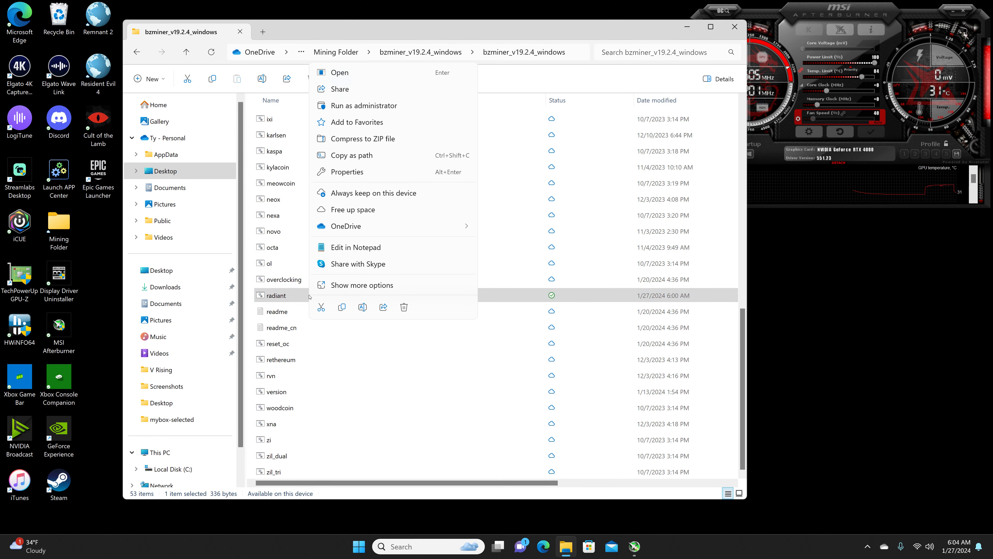
{"action": "left_click", "coordinate": [342, 285]}
{"action": "left_click", "coordinate": [358, 229]}
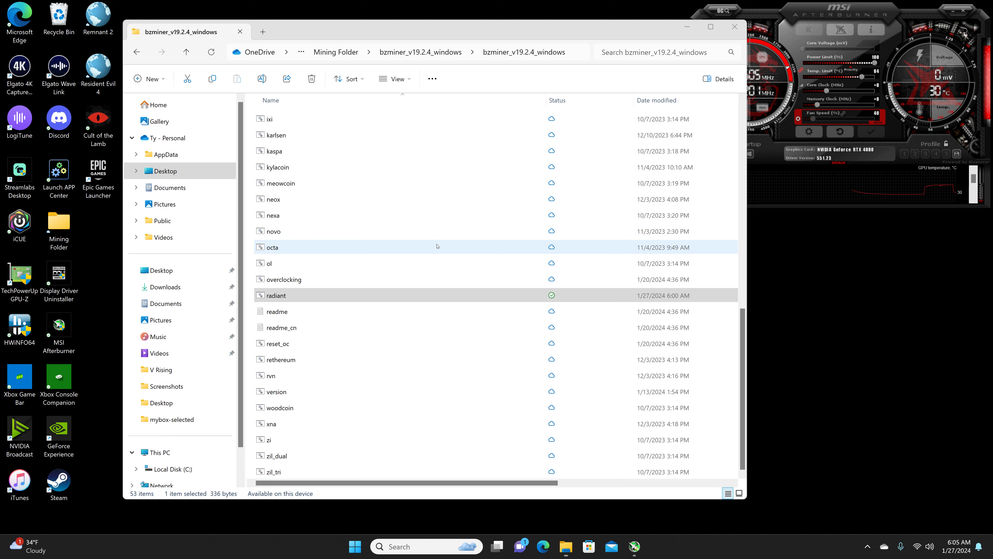
{"action": "left_click_drag", "start_coordinate": [273, 80], "coordinate": [398, 84]}
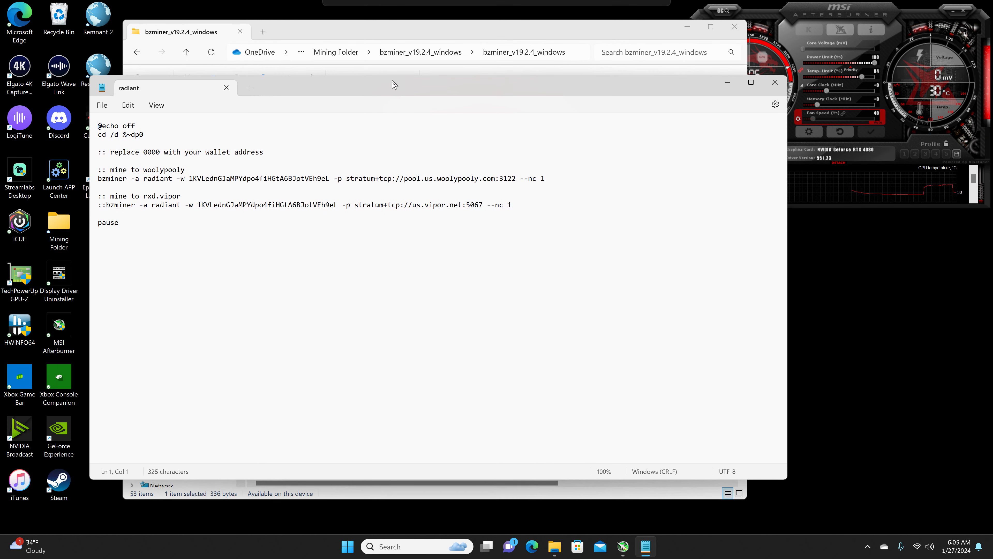
Step: Append --oc_lock_memory_clock 810 to the woolypooly mining command, save the batch file and close it
{"action": "left_click", "coordinate": [573, 177]}
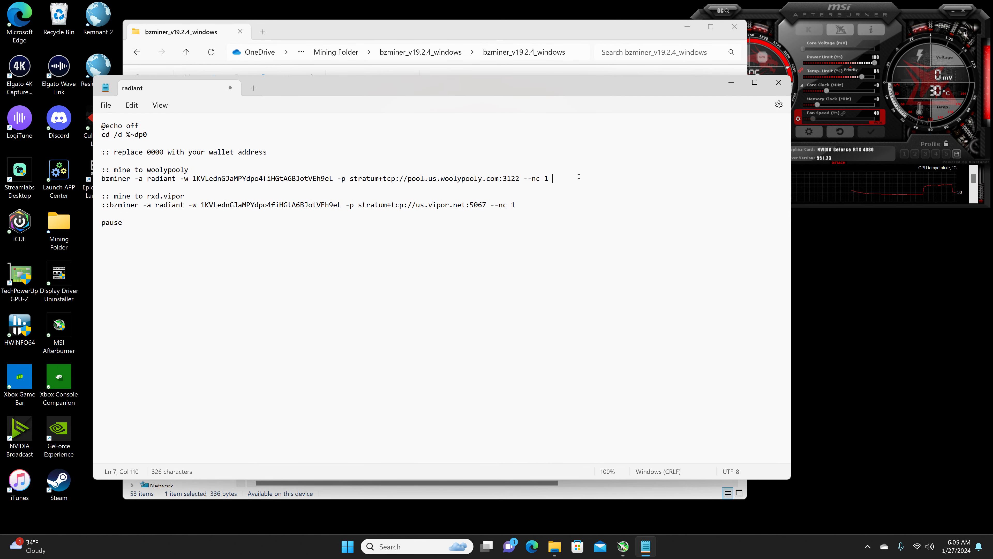
{"action": "key", "text": "ctrl+v"}
{"action": "left_click", "coordinate": [106, 104]}
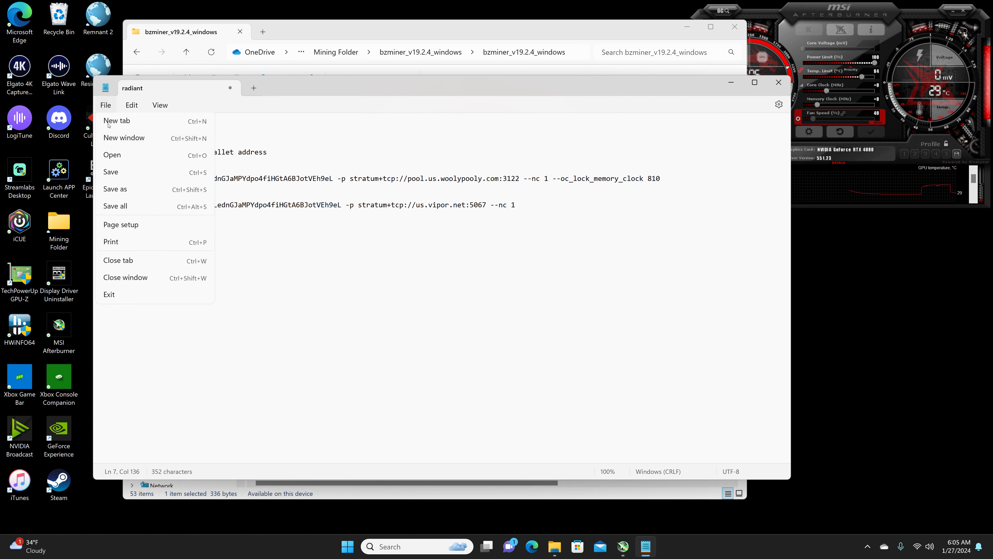
{"action": "left_click", "coordinate": [124, 176]}
{"action": "left_click", "coordinate": [775, 86]}
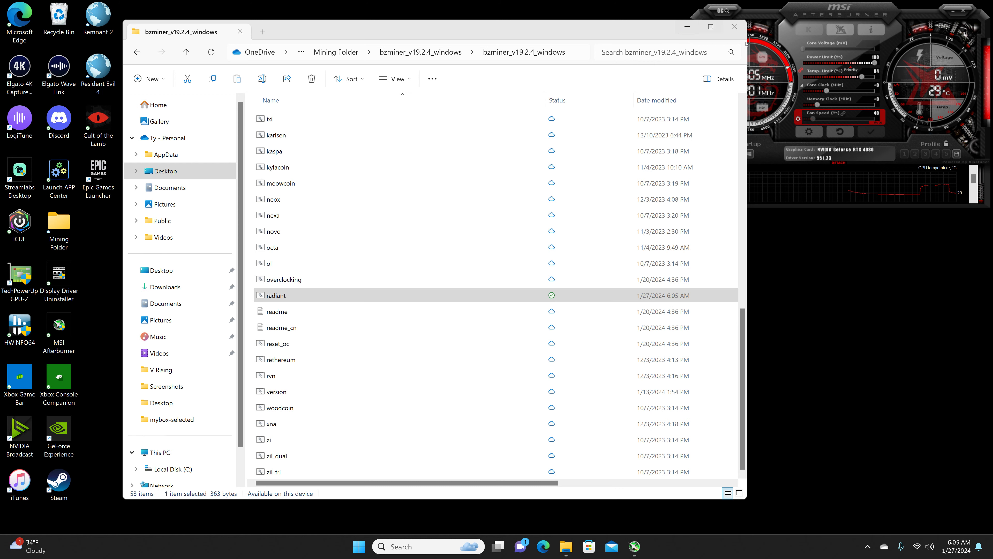
Step: Switch to MSI Afterburner, lock the voltage/frequency curve at the 920 mV point, and close the curve editor
{"action": "left_click", "coordinate": [806, 16]}
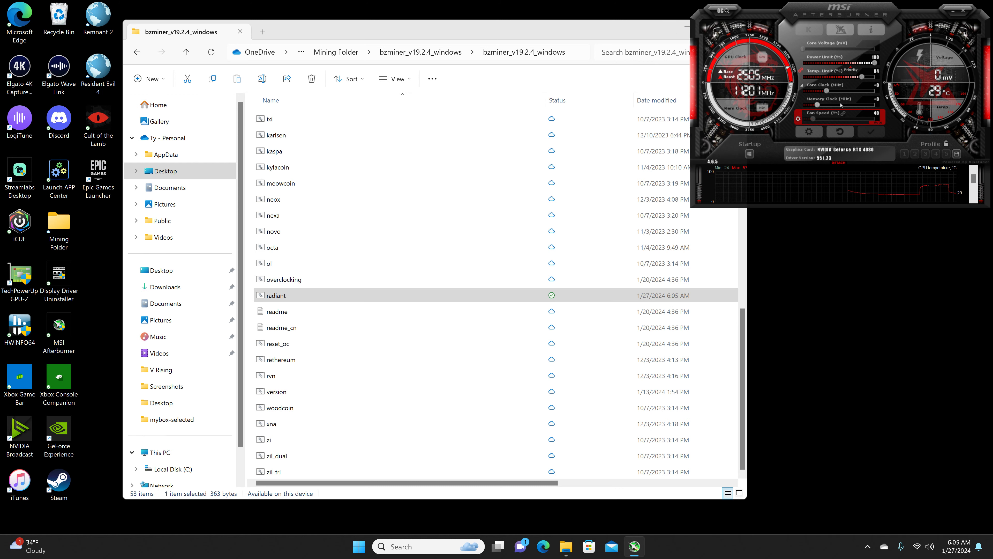
{"action": "left_click", "coordinate": [802, 86]}
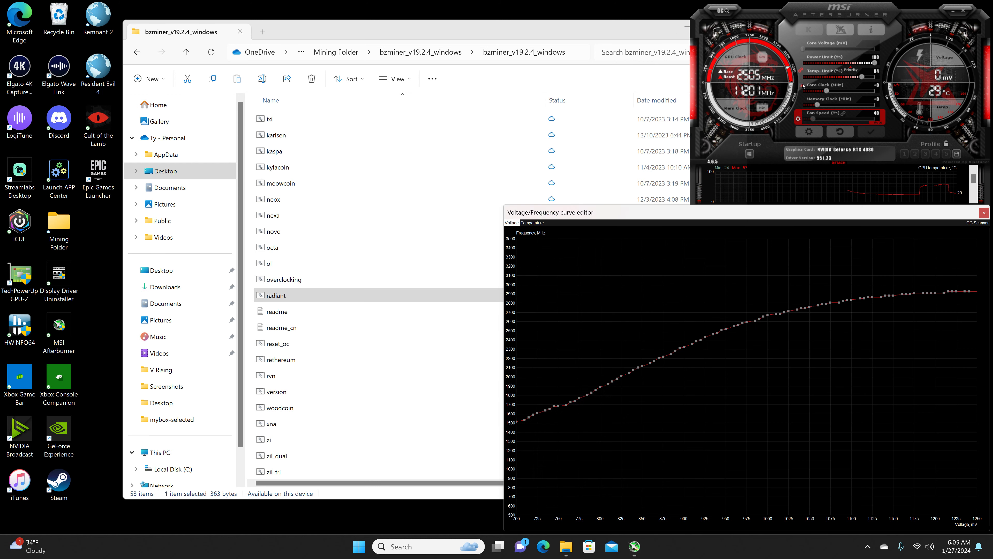
{"action": "left_click", "coordinate": [684, 347]}
{"action": "left_click", "coordinate": [692, 345]}
{"action": "left_click", "coordinate": [700, 341]}
{"action": "key", "text": "l"}
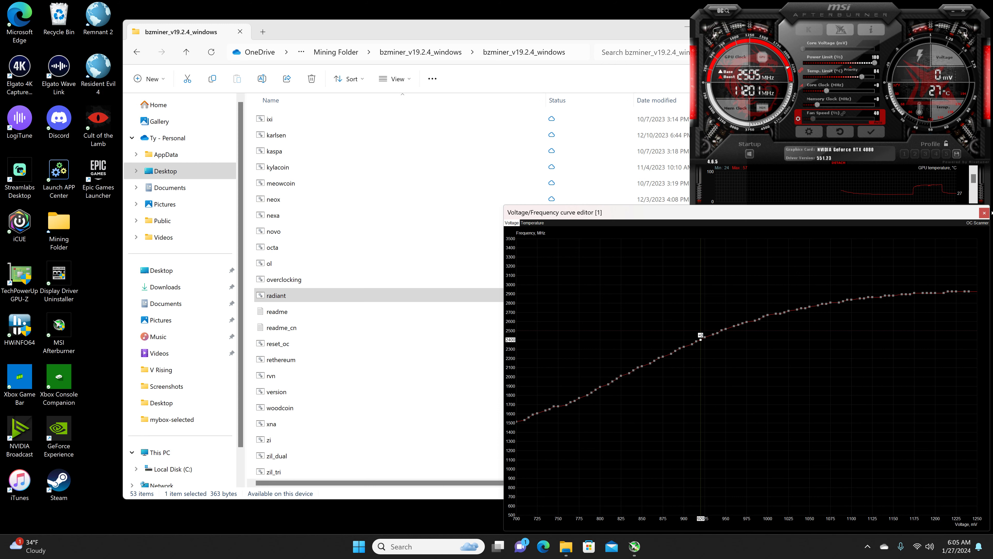
{"action": "left_click", "coordinate": [984, 212]}
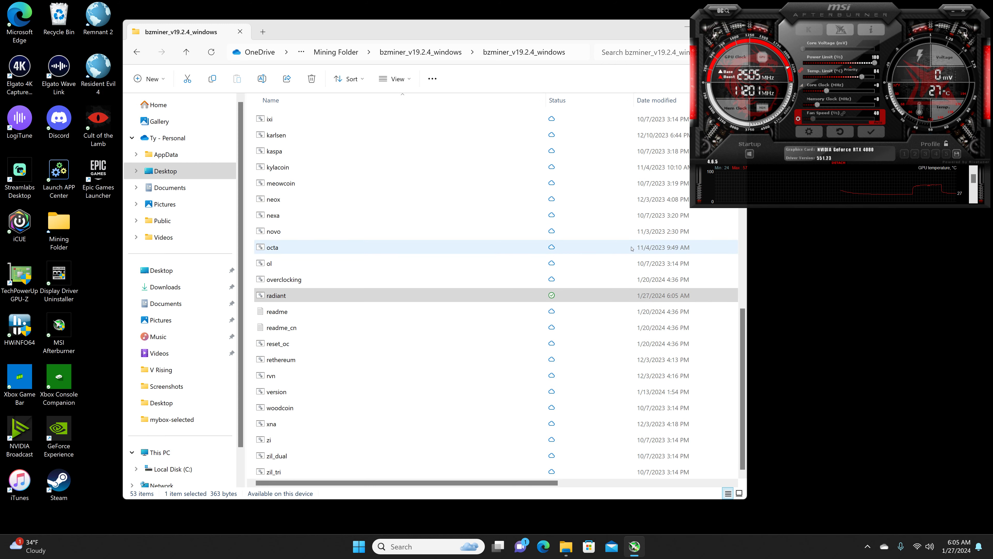
Step: Set the core clock offset to +350 MHz and apply the Afterburner settings
{"action": "left_click", "coordinate": [877, 88]}
{"action": "type", "text": "35"}
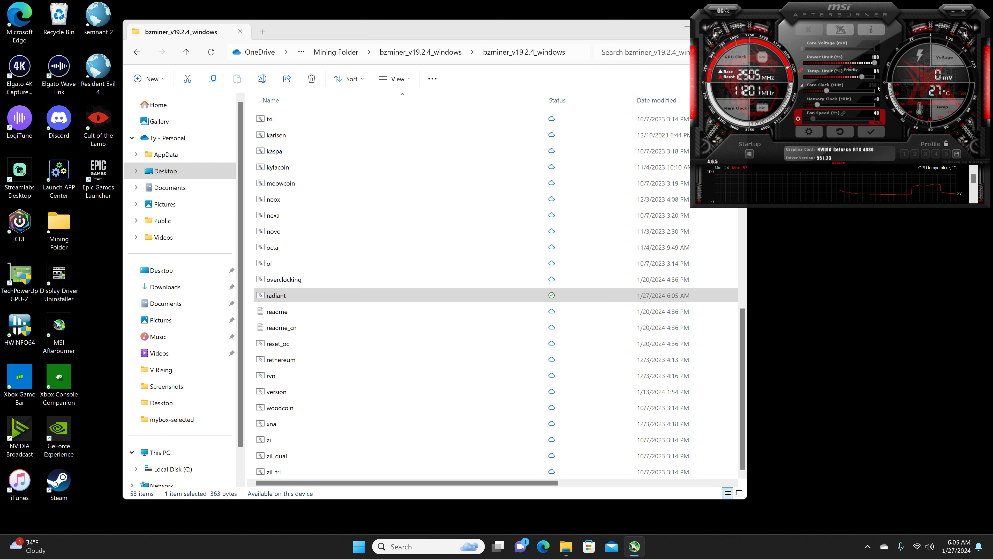
{"action": "type", "text": "0"}
{"action": "key", "text": "Return"}
{"action": "left_click", "coordinate": [868, 131]}
Step: Run the radiant batch file, allow bzminer.exe to make changes, and snap the BzMiner console to the left half of the desktop
{"action": "left_click", "coordinate": [285, 302]}
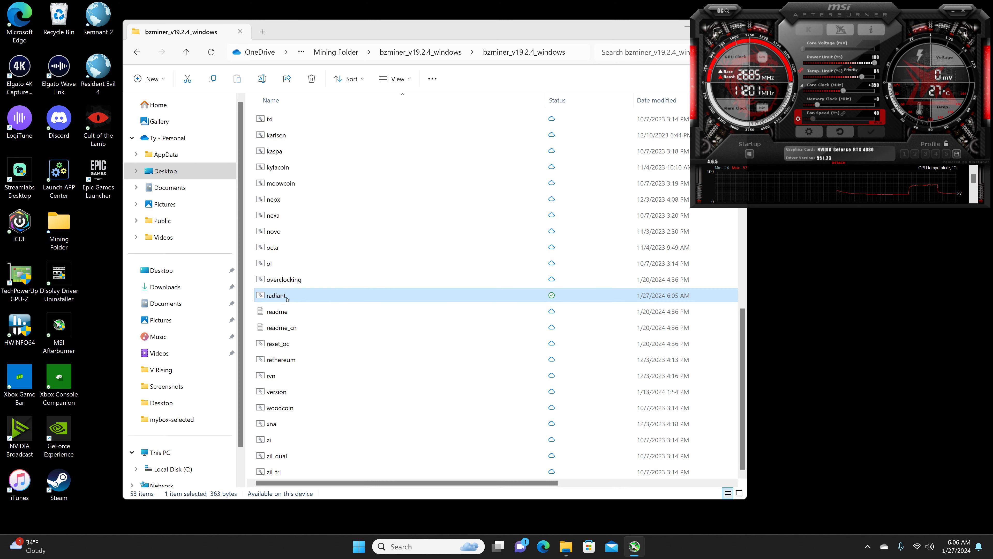
{"action": "double_click", "coordinate": [287, 299]}
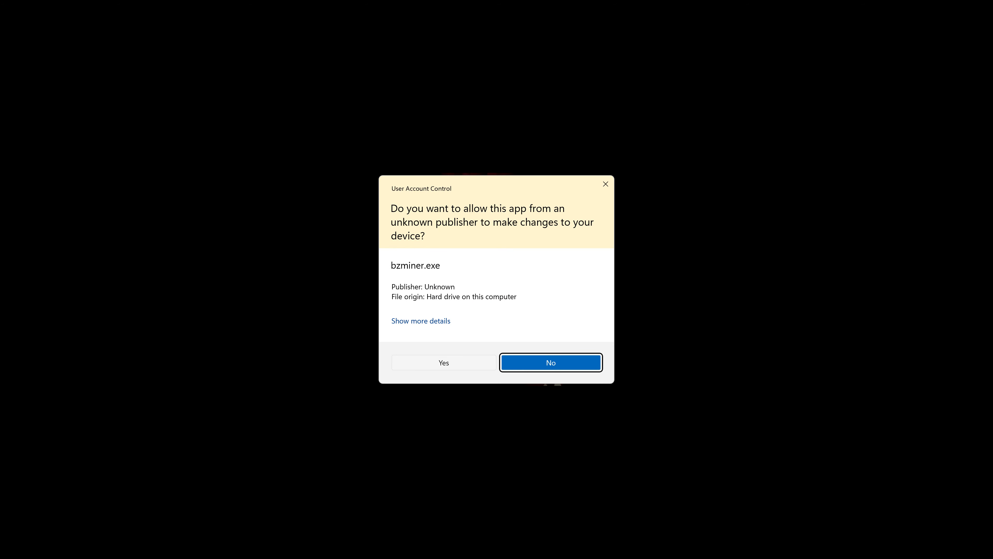
{"action": "left_click", "coordinate": [444, 363]}
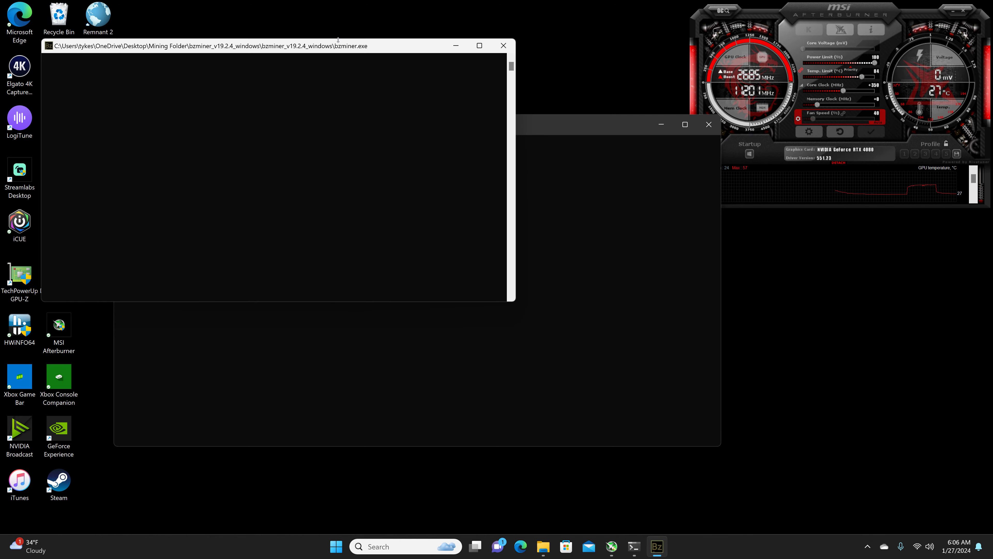
{"action": "left_click_drag", "start_coordinate": [338, 39], "coordinate": [334, 30]}
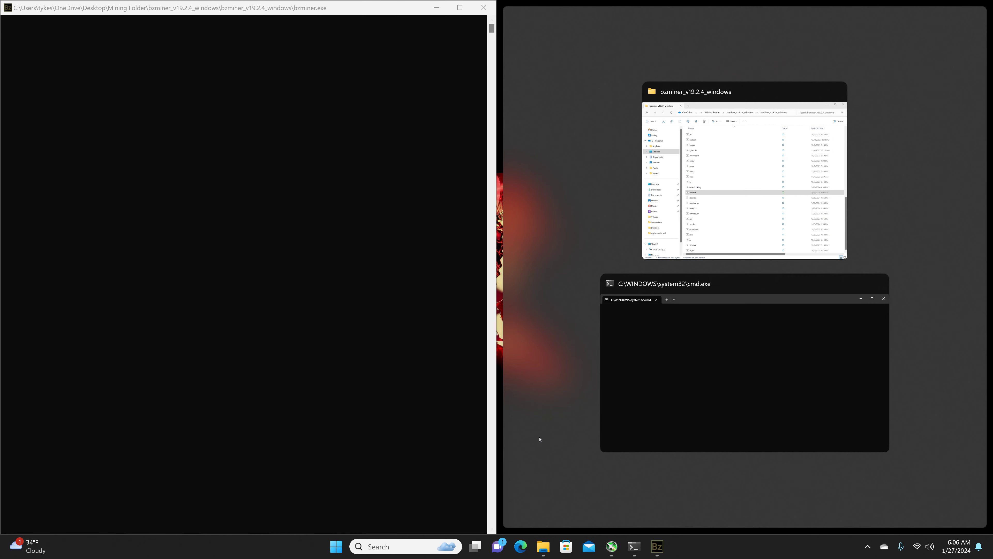
{"action": "left_click", "coordinate": [540, 439]}
Step: Reopen Afterburner's voltage/frequency curve editor, lock the 920 mV point again, close the editor and apply the settings
{"action": "left_click", "coordinate": [801, 85]}
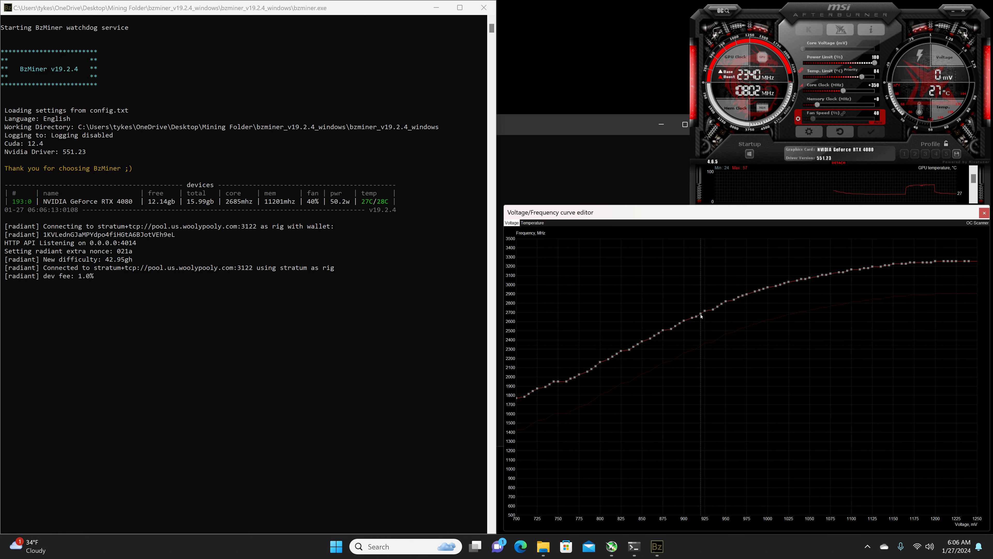
{"action": "mouse_move", "coordinate": [700, 315]}
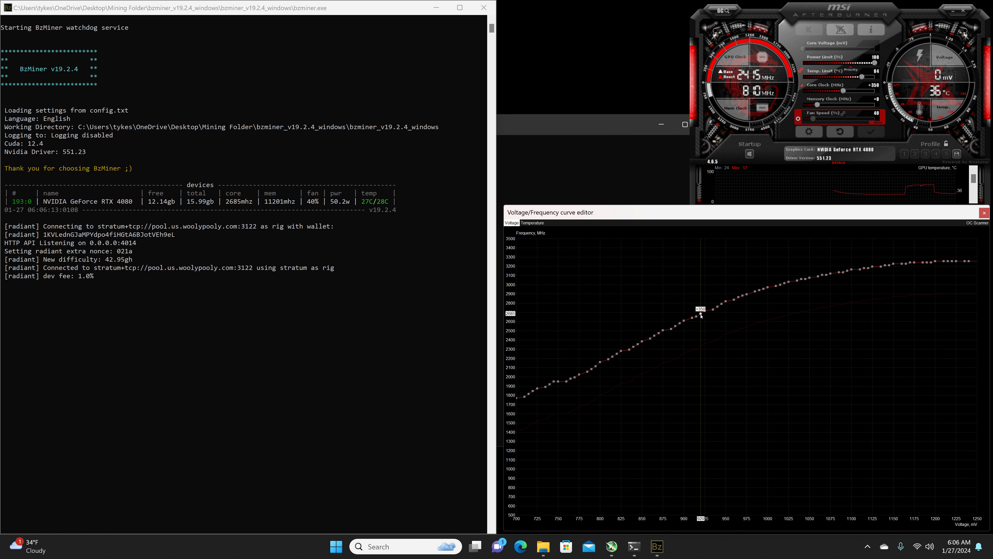
{"action": "left_click", "coordinate": [701, 315]}
{"action": "left_click", "coordinate": [984, 212]}
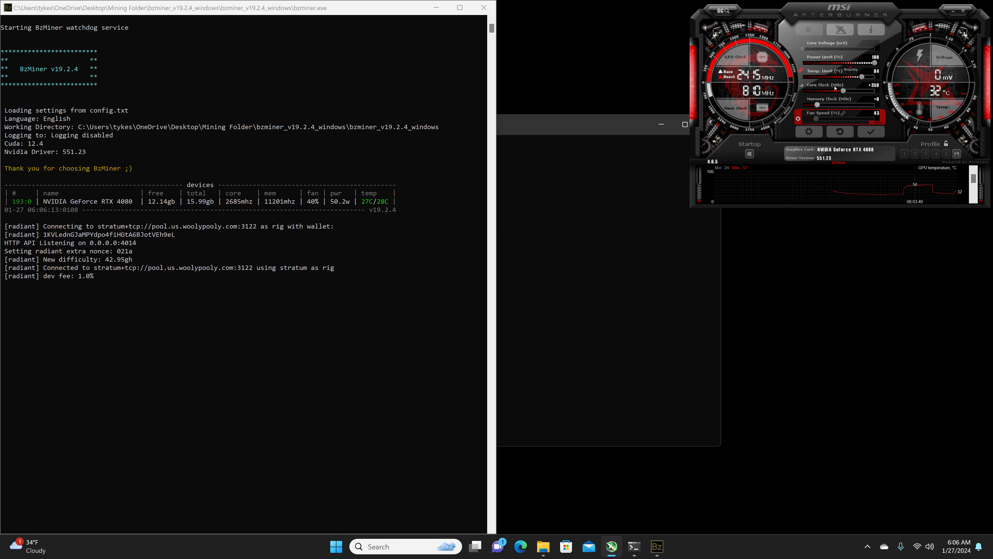
{"action": "left_click", "coordinate": [871, 133]}
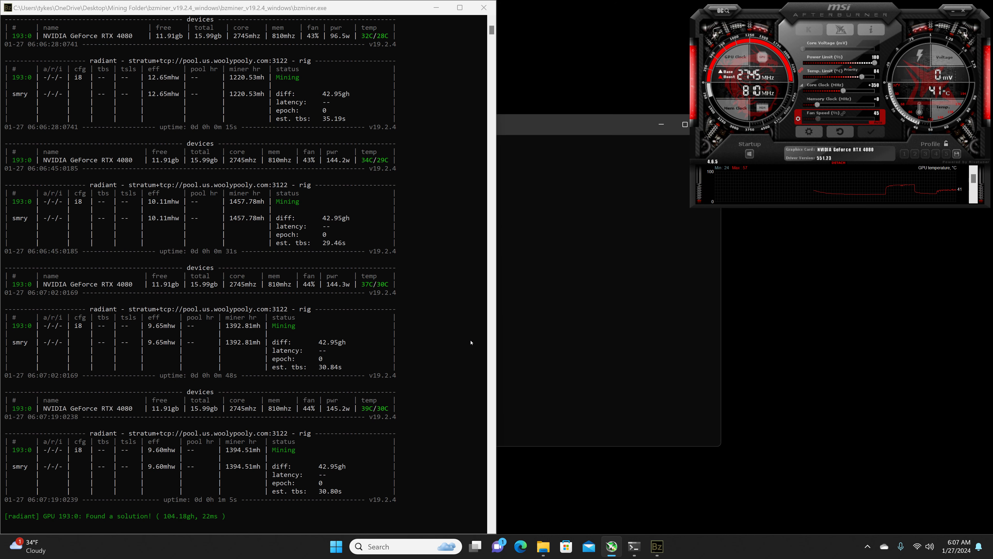
Step: Launch HWiNFO64 with permission to make changes, open its sensor readings for the RTX 4080, and dismiss the update notice
{"action": "left_click", "coordinate": [391, 547]}
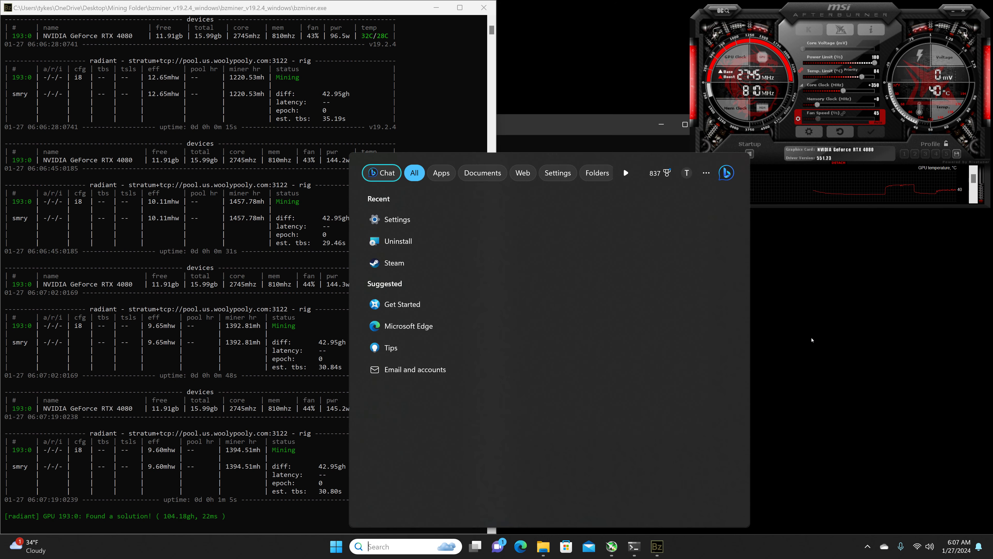
{"action": "type", "text": "hwin"}
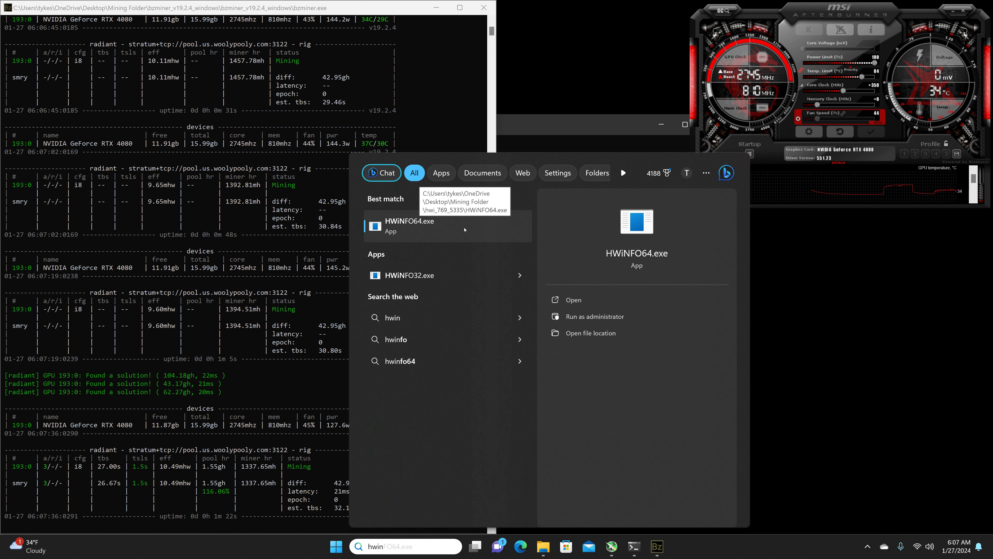
{"action": "left_click", "coordinate": [465, 229]}
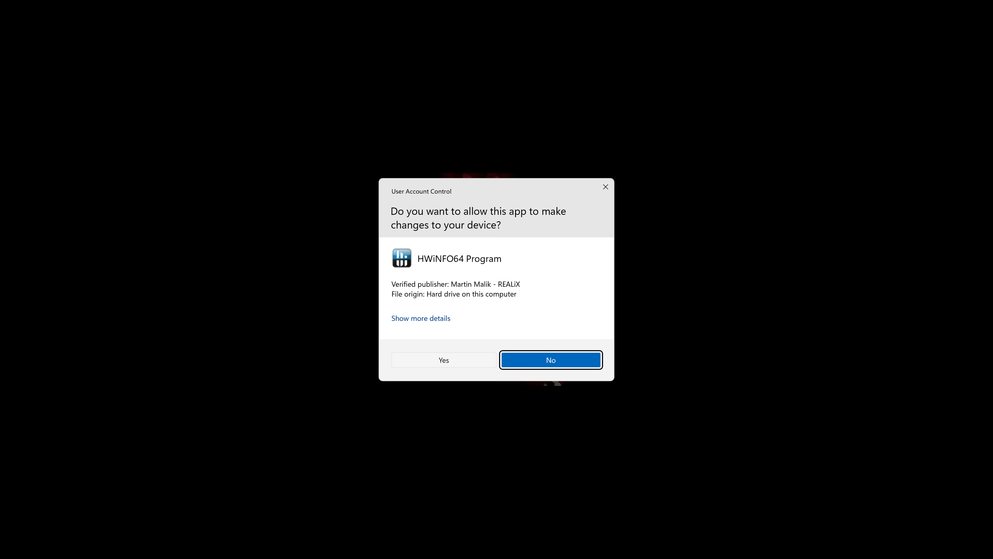
{"action": "left_click", "coordinate": [444, 359]}
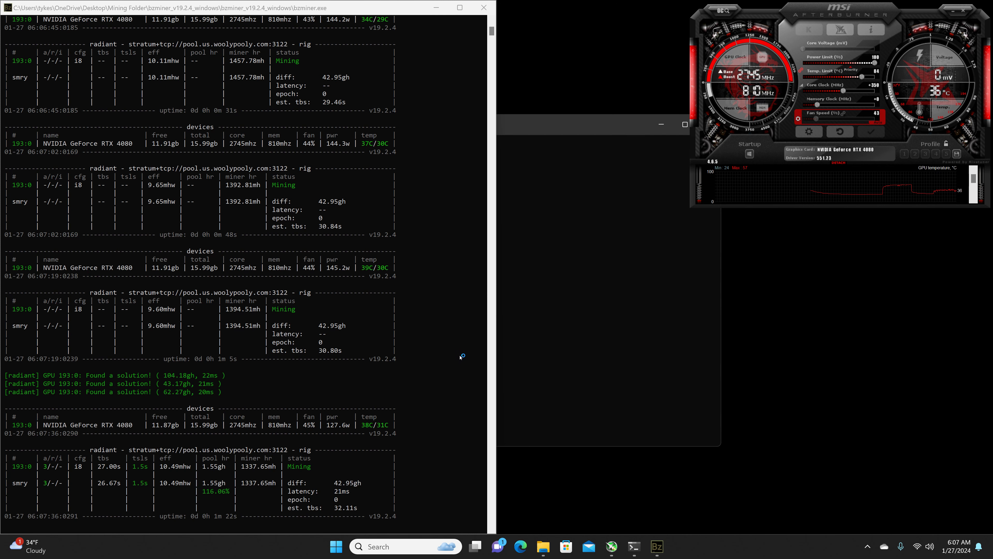
{"action": "left_click", "coordinate": [517, 299]}
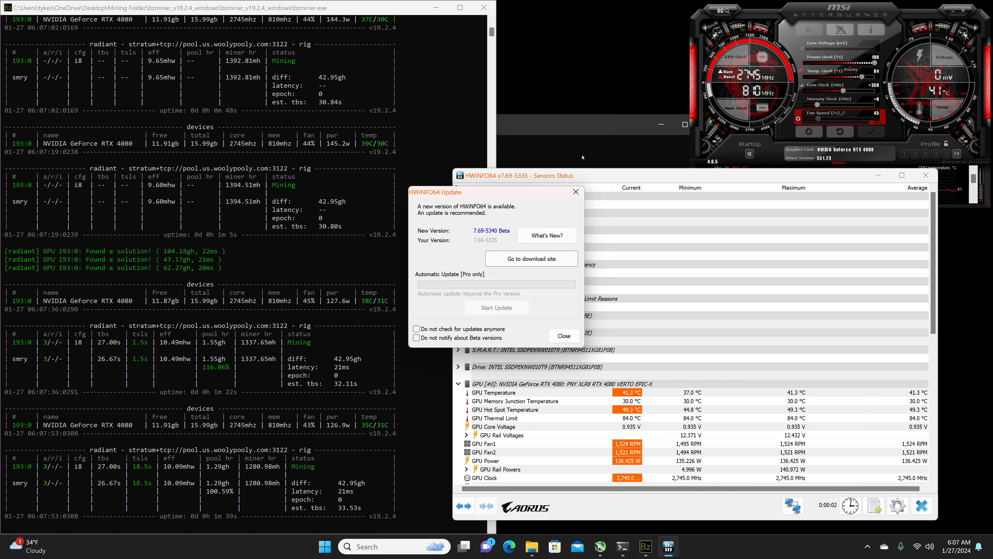
{"action": "left_click", "coordinate": [577, 193]}
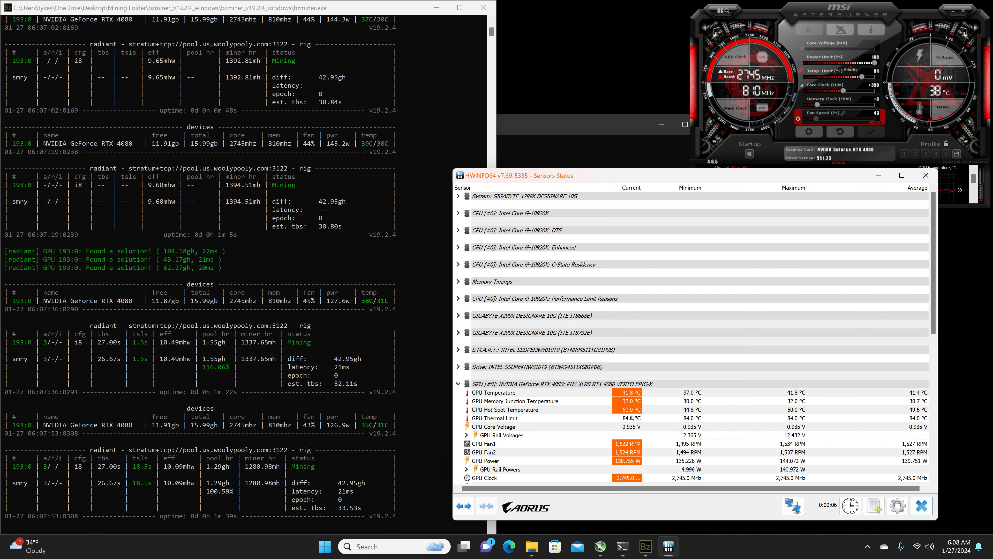
{"action": "scroll", "coordinate": [643, 352], "scroll_direction": "down", "scroll_amount": 1}
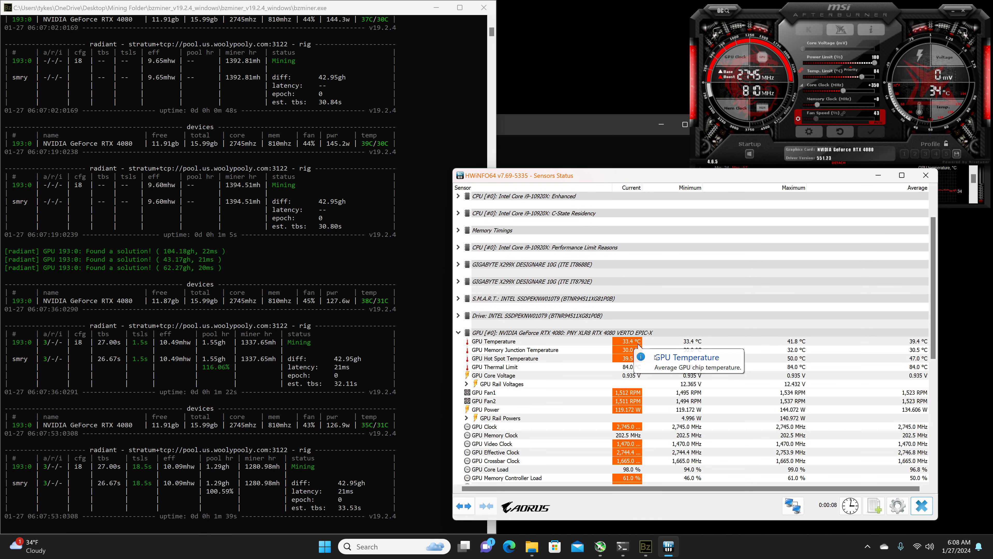